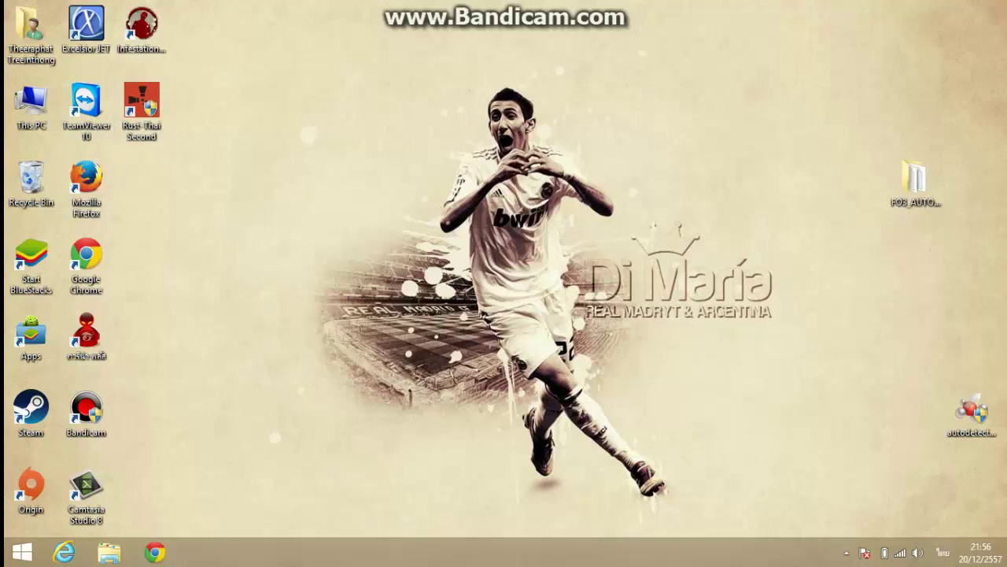
Open the computer's Performance Options from the advanced system settings of This PC
right_click(43, 96)
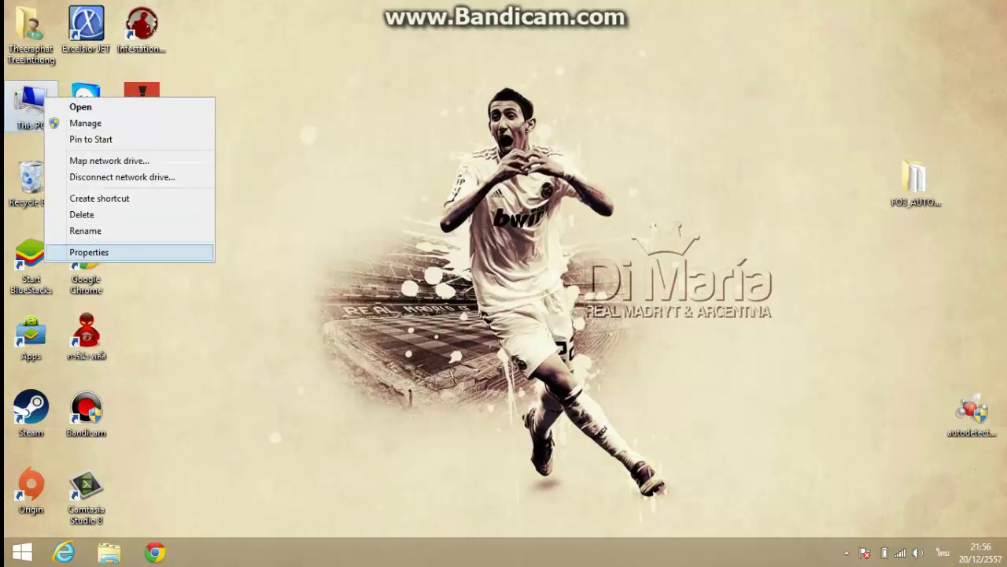
left_click(89, 252)
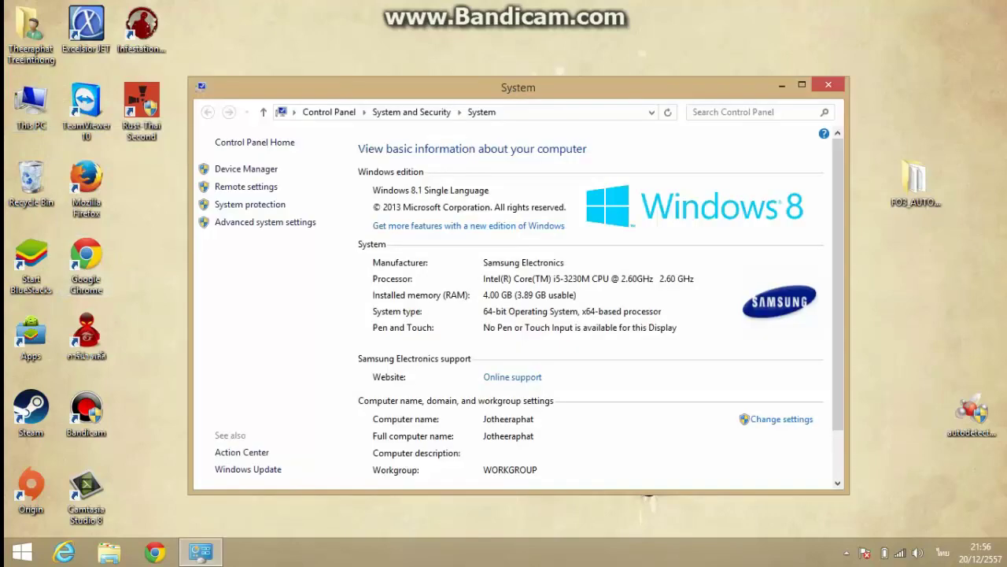
left_click_drag(412, 87, 414, 70)
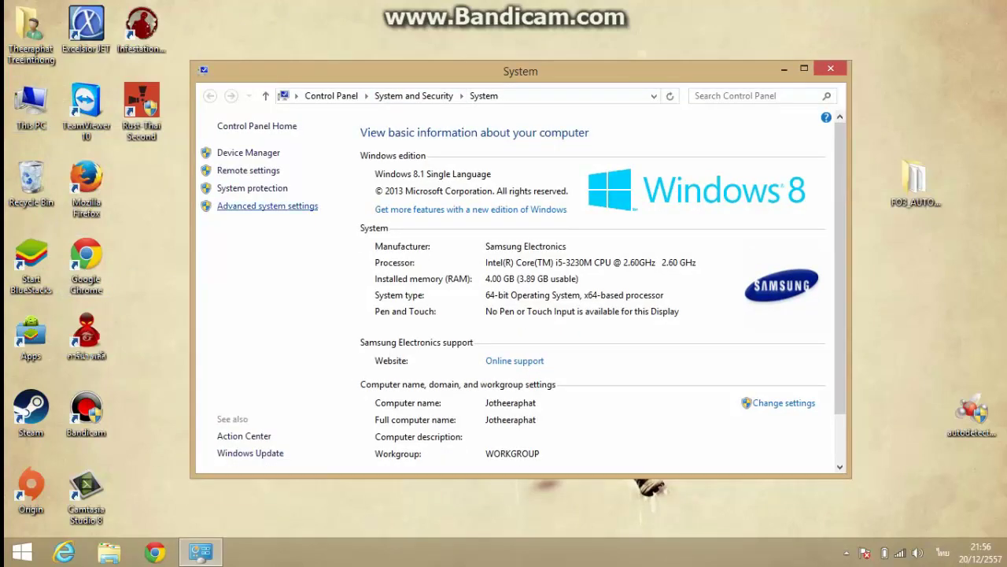
left_click(268, 205)
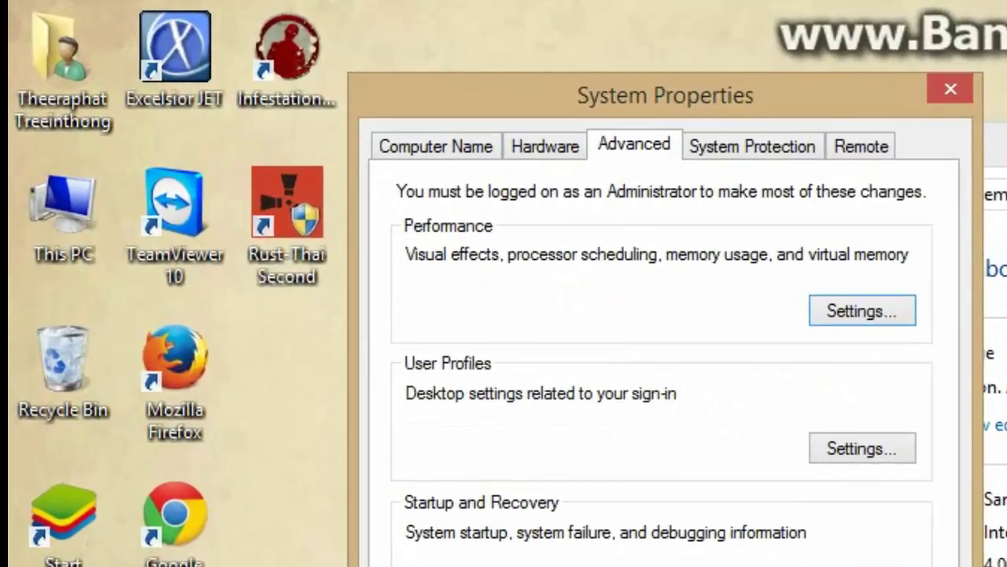
left_click(862, 311)
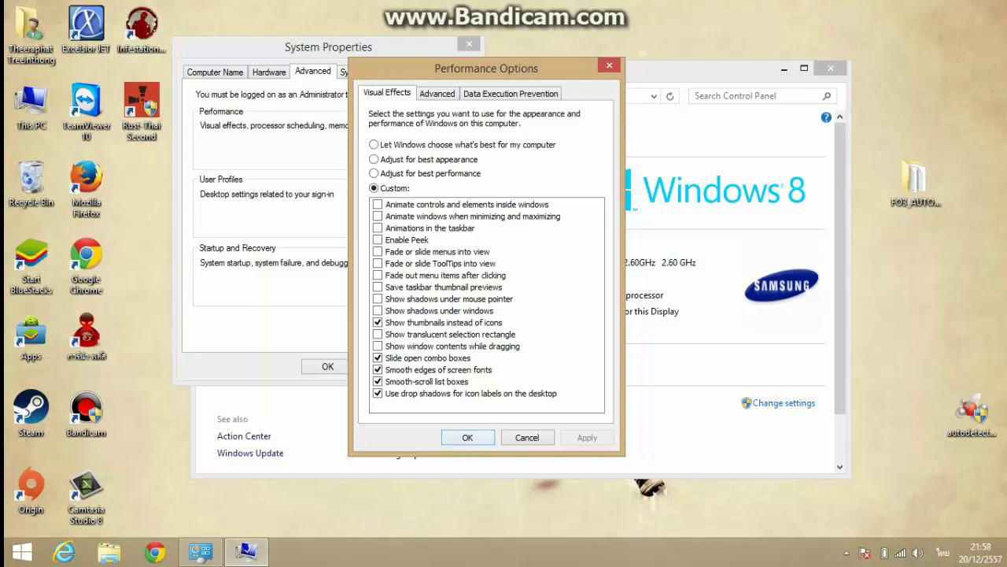
Accept the custom visual effects settings and close System Properties and the System window
key("Return")
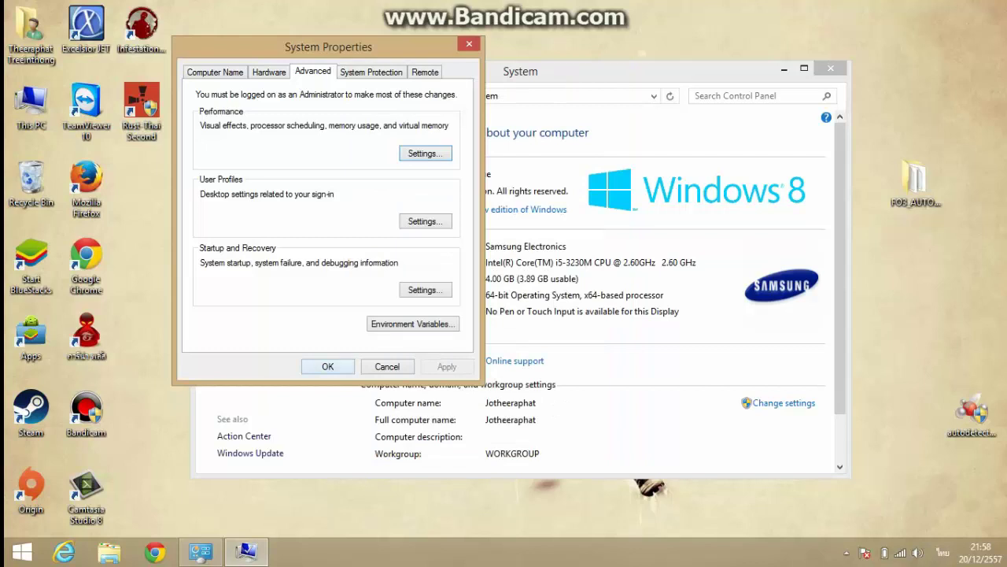
key("Return")
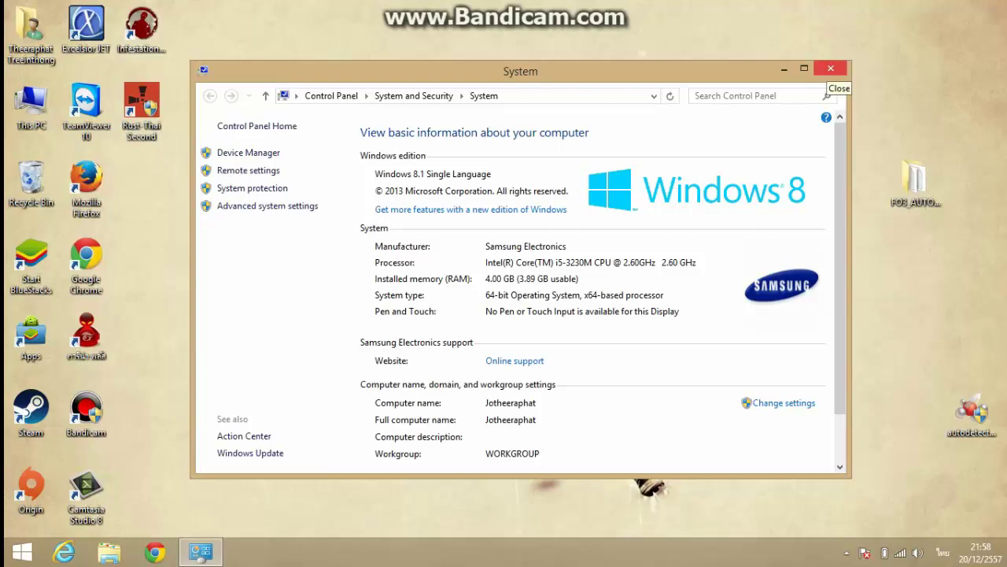
left_click(831, 69)
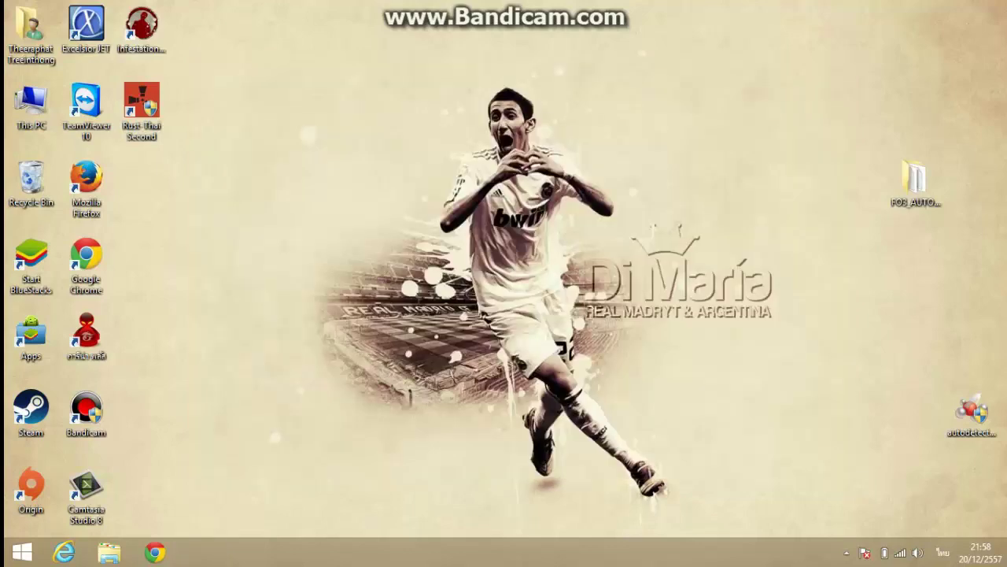
Refresh the desktop several times
right_click(454, 114)
left_click(488, 193)
right_click(432, 142)
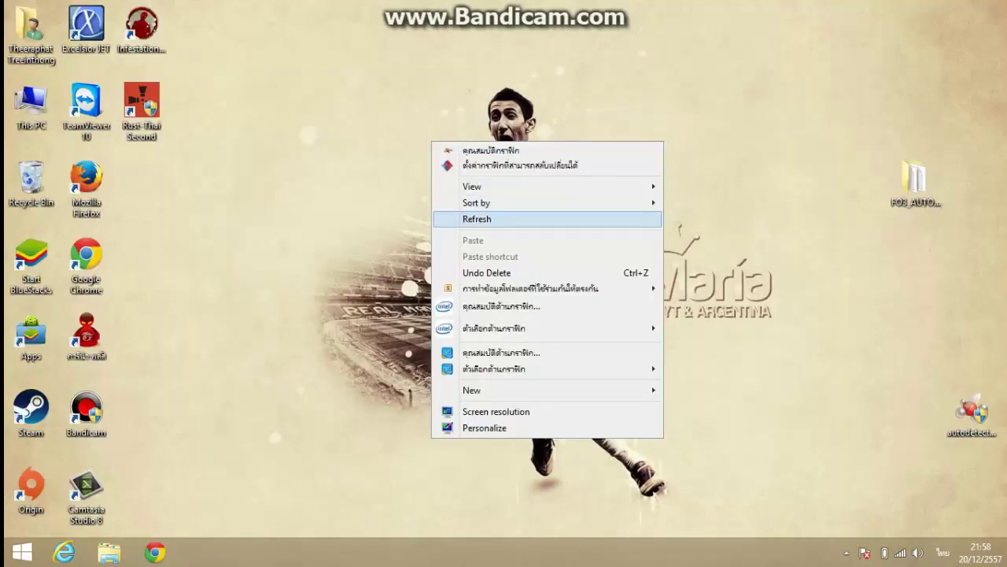
left_click(558, 219)
right_click(419, 136)
left_click(544, 213)
right_click(418, 141)
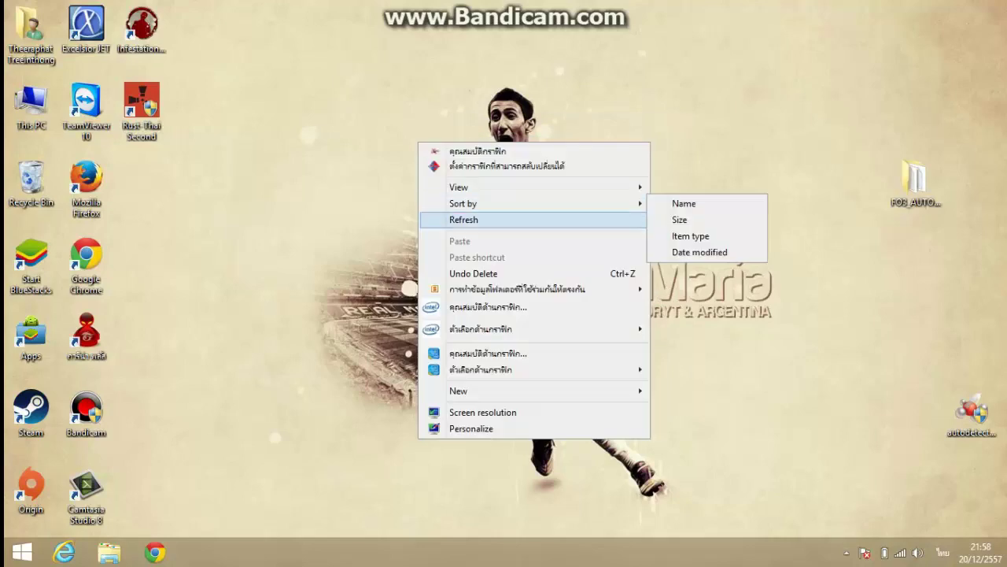
left_click(472, 220)
Open the startup programs list in Task Manager and sort it by status
right_click(378, 551)
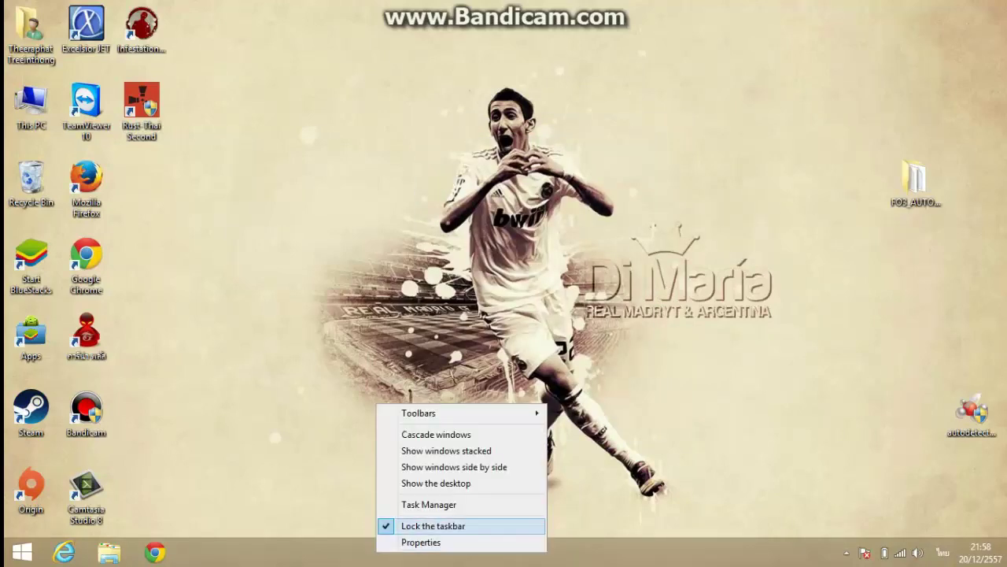
left_click(429, 504)
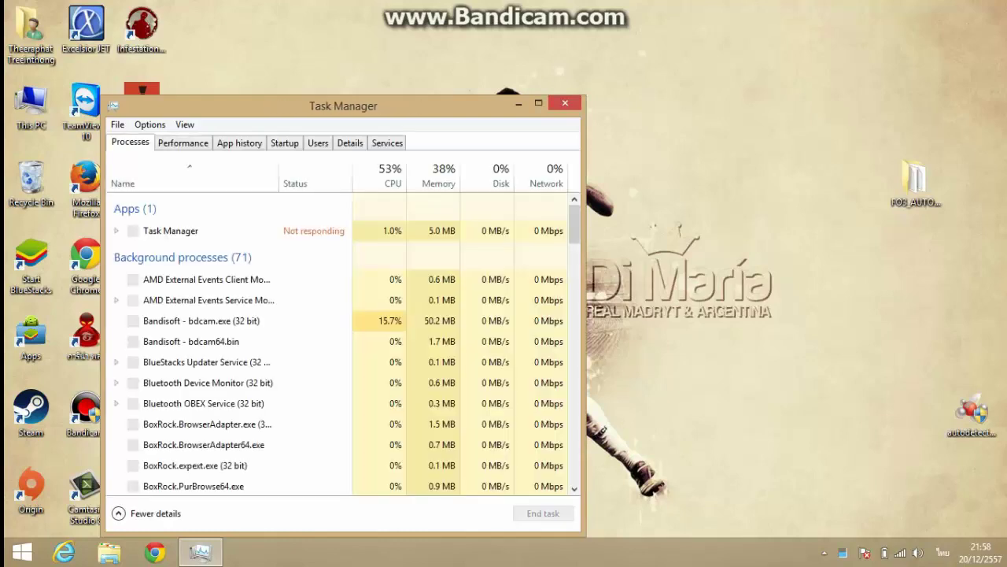
left_click_drag(393, 105, 471, 59)
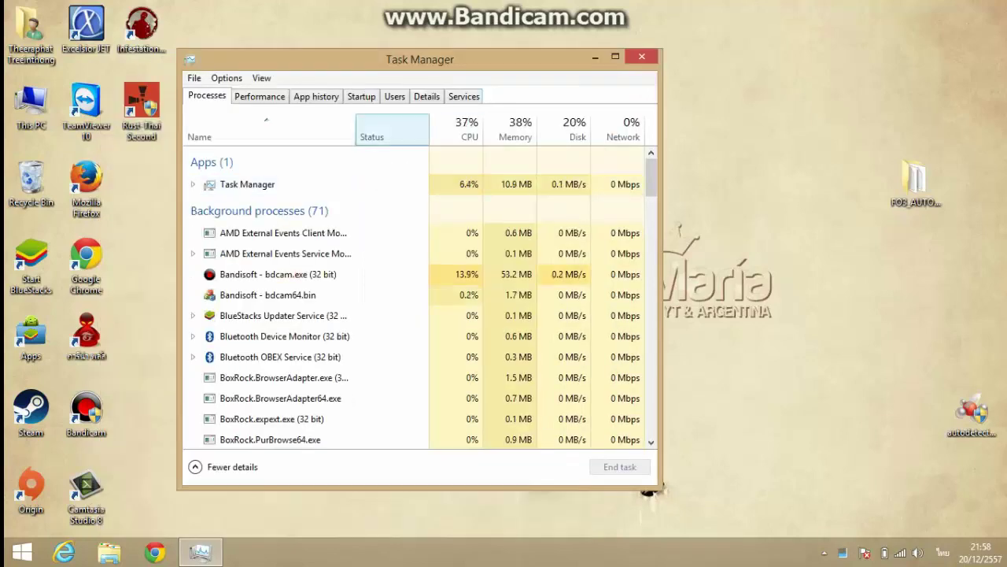
left_click(361, 96)
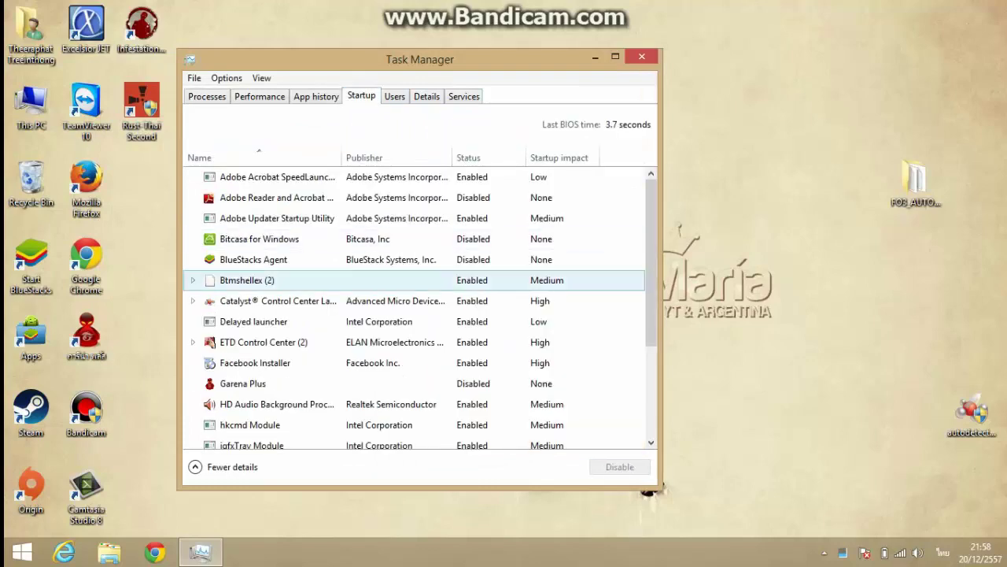
left_click(472, 158)
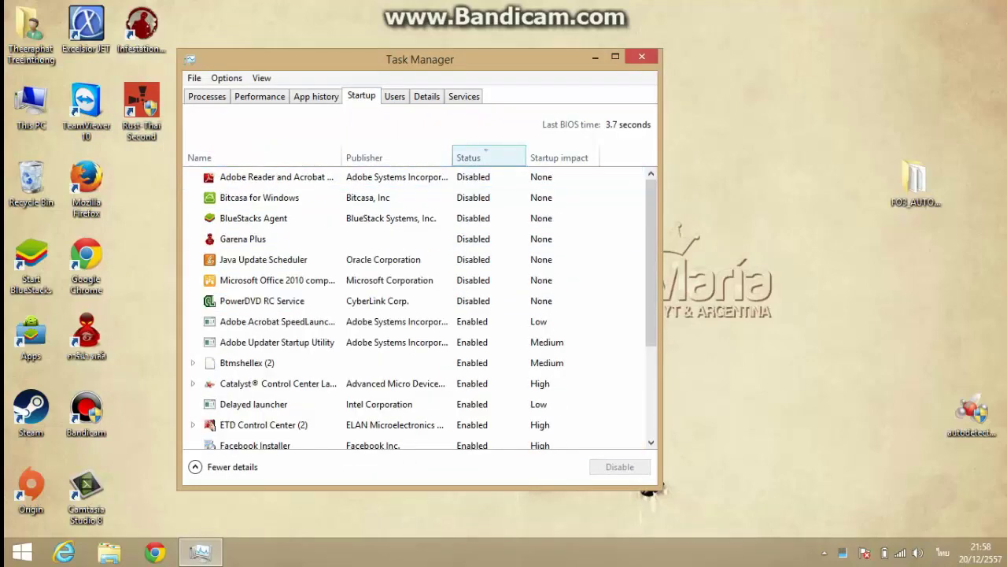
Look through the startup programs list to compare which entries are disabled and which are enabled
scroll(315, 335, "down", 2)
scroll(416, 338, "down", 1)
scroll(416, 338, "up", 3)
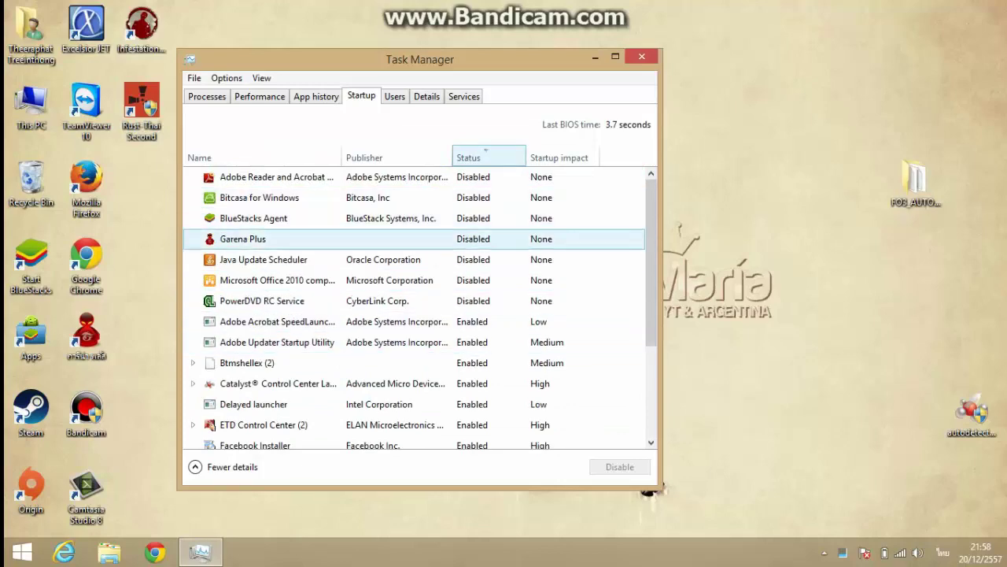
scroll(416, 259, "down", 2)
scroll(416, 256, "down", 2)
scroll(415, 255, "up", 4)
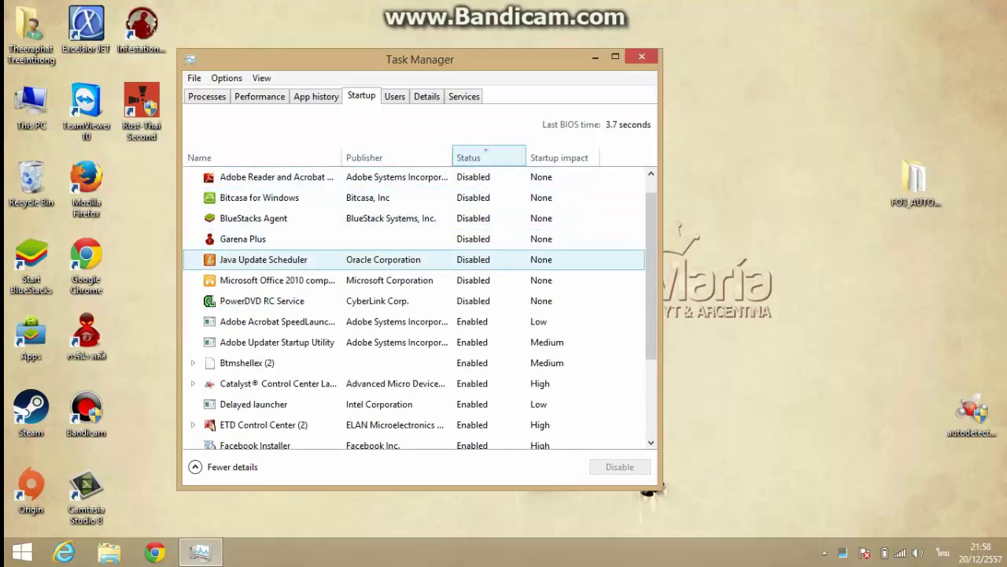
scroll(416, 259, "down", 1)
scroll(416, 257, "down", 1)
scroll(415, 258, "down", 1)
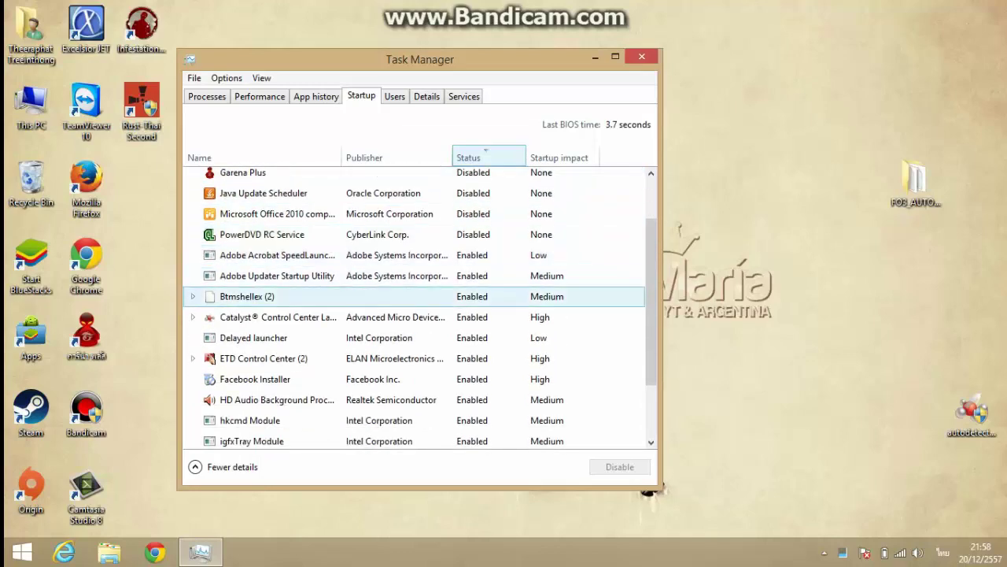
Check the enabled startup entries, including Catalyst Control Center and Internet Download Manager, and close Task Manager
left_click(416, 316)
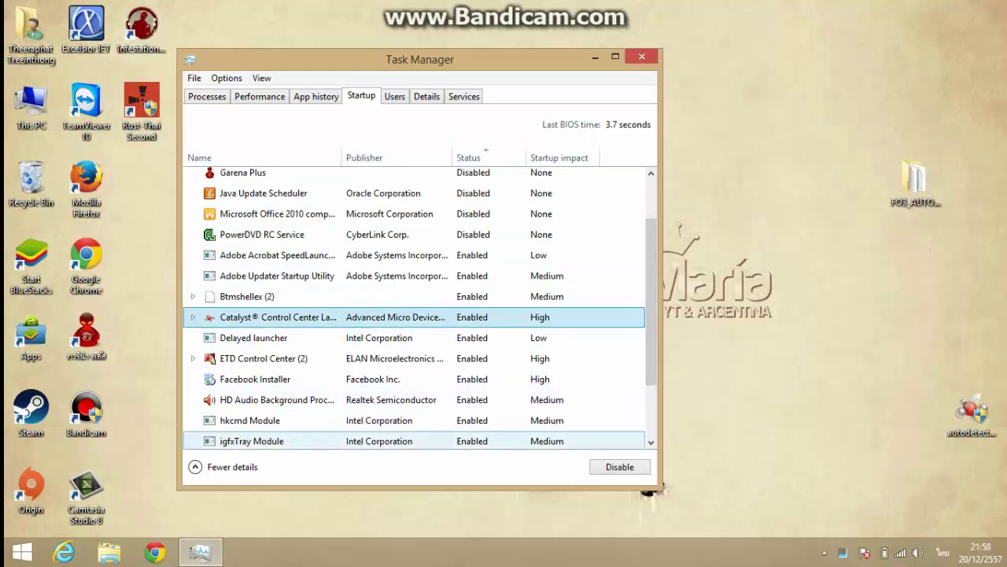
scroll(416, 313, "down", 3)
scroll(415, 312, "down", 1)
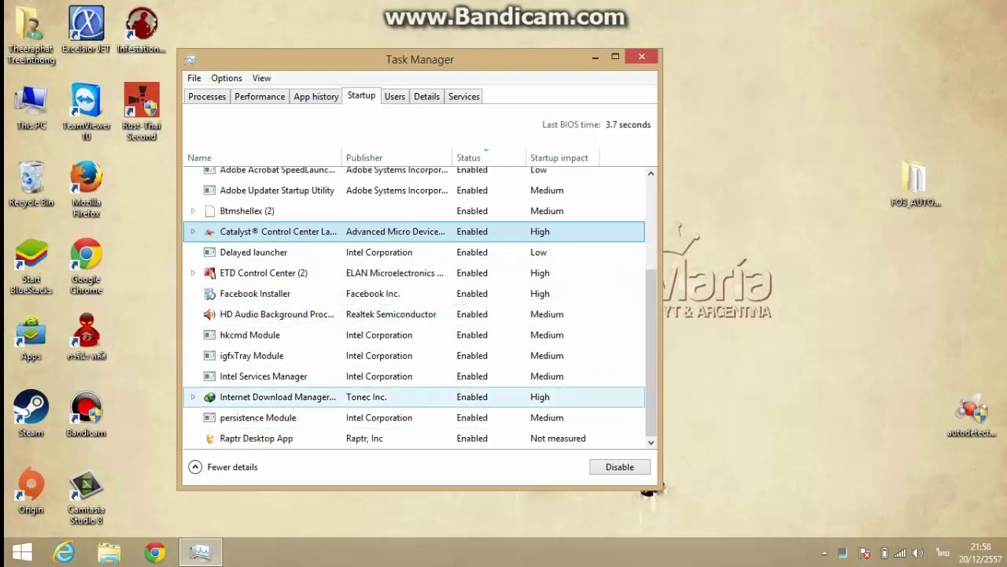
left_click(275, 397)
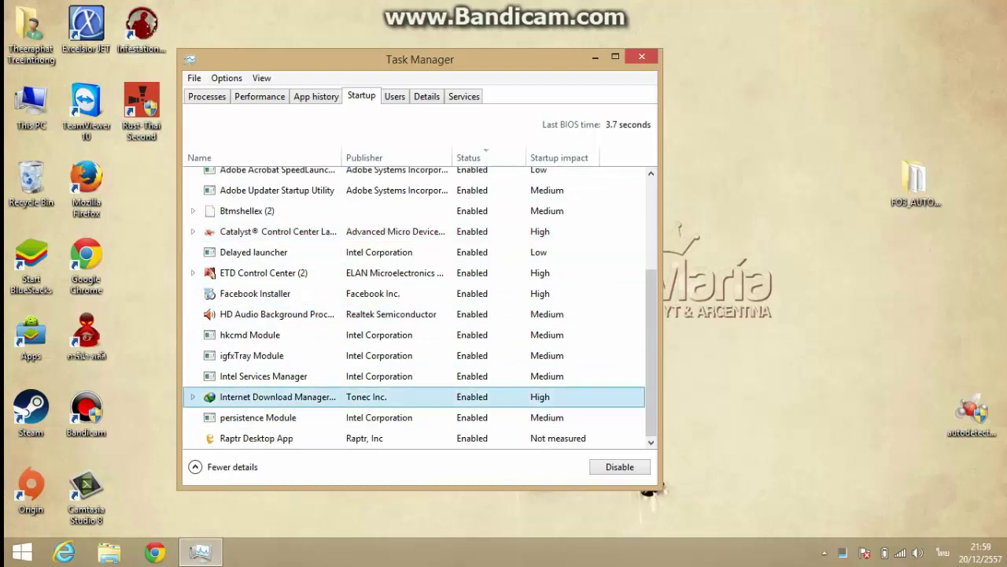
left_click(252, 354)
key("Down")
key("Down")
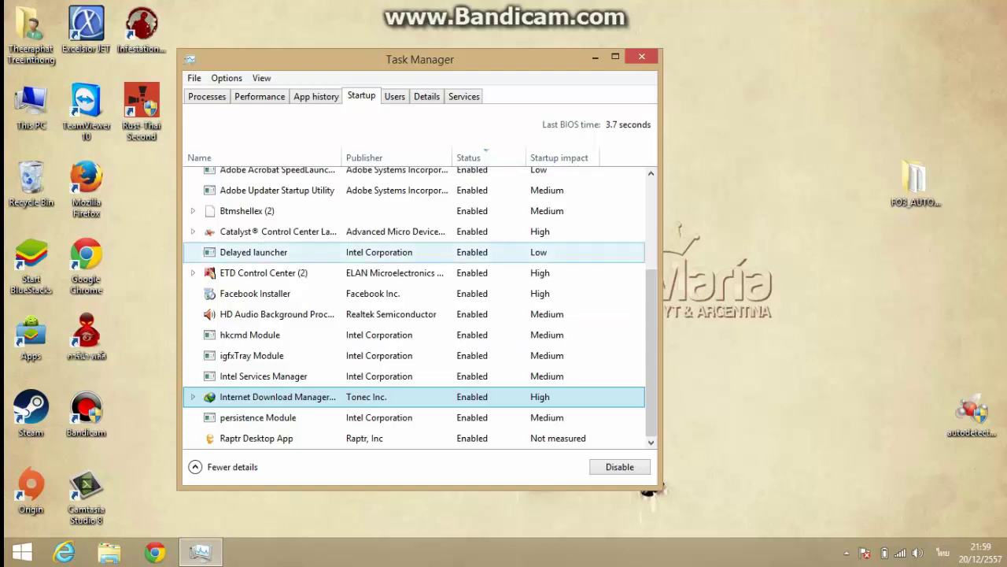
scroll(418, 341, "up", 3)
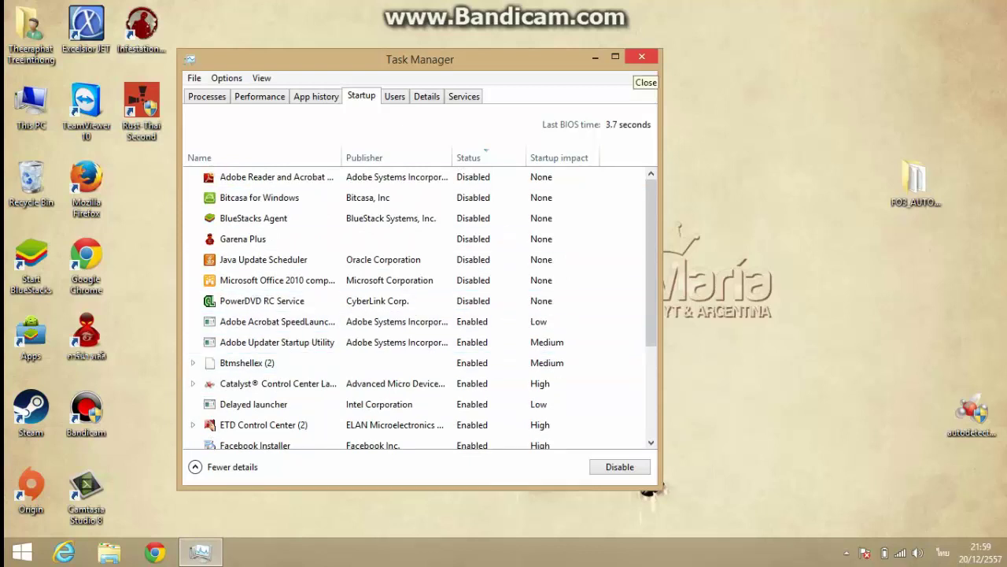
left_click(641, 56)
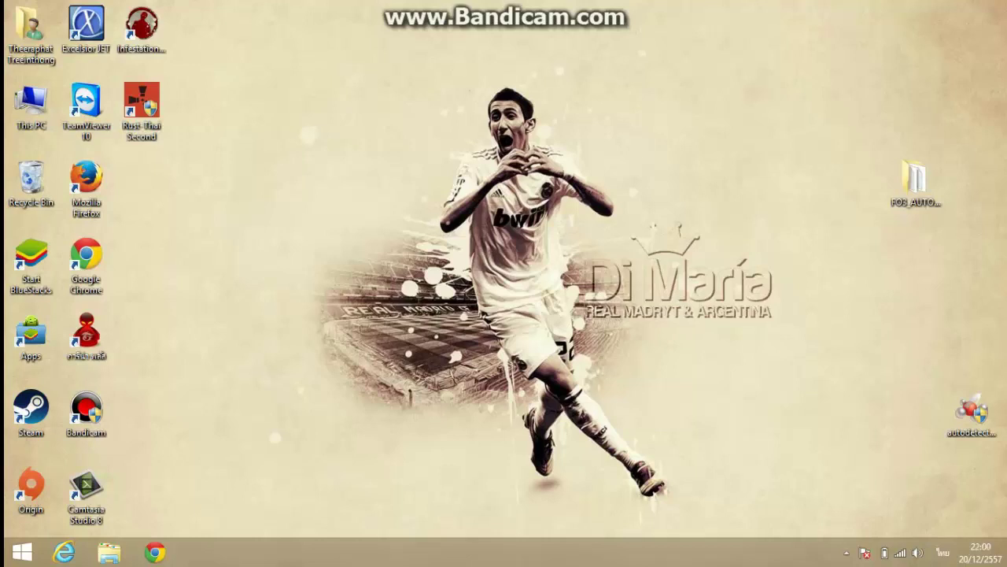
Browse to the game folder GarenaHoN\GameData\Apps\HoN on the DATA (D:) drive
double_click(32, 102)
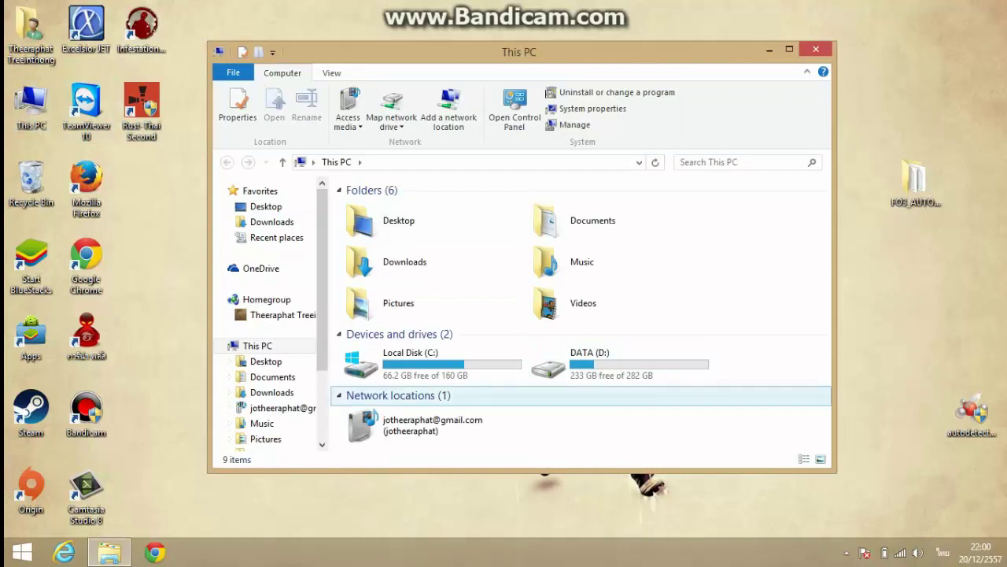
double_click(591, 362)
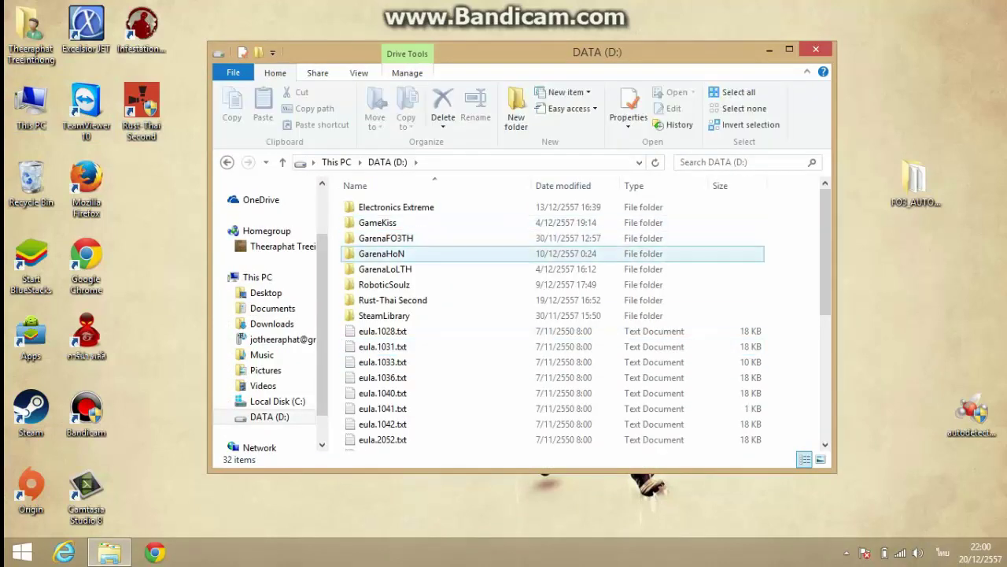
double_click(382, 254)
key("Return")
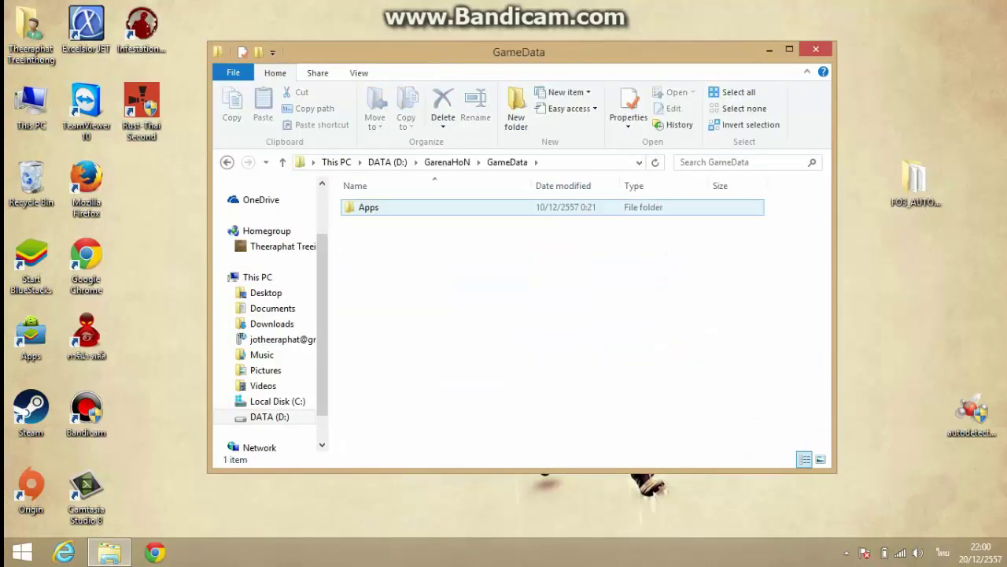
key("Return")
key("Return")
Find and select the game's executable hon.exe in the HoN folder
left_click(370, 253)
left_click(379, 315)
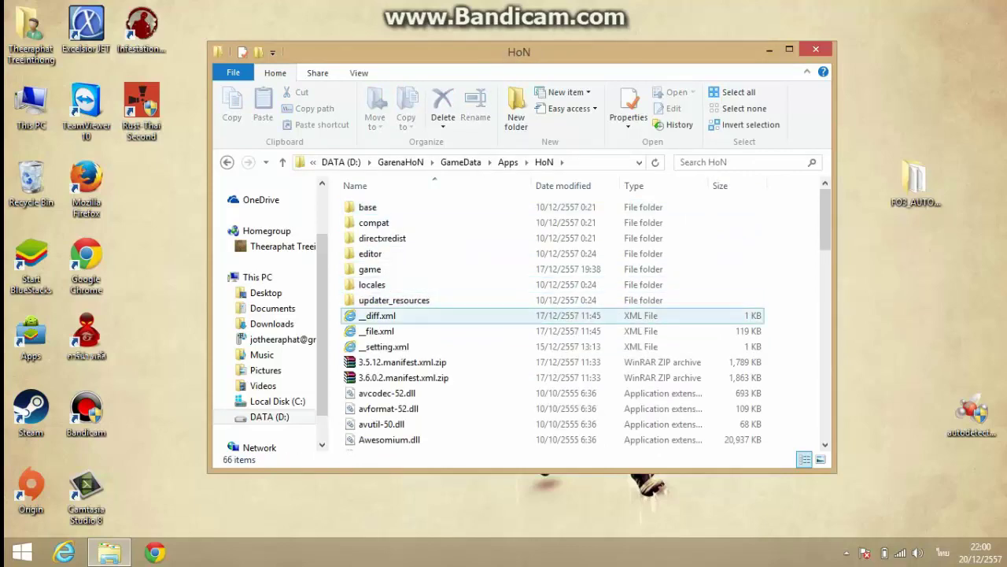
left_click(370, 270)
left_click(374, 223)
left_click(372, 284)
scroll(551, 315, "down", 5)
left_click(379, 287)
scroll(551, 315, "down", 3)
left_click(370, 290)
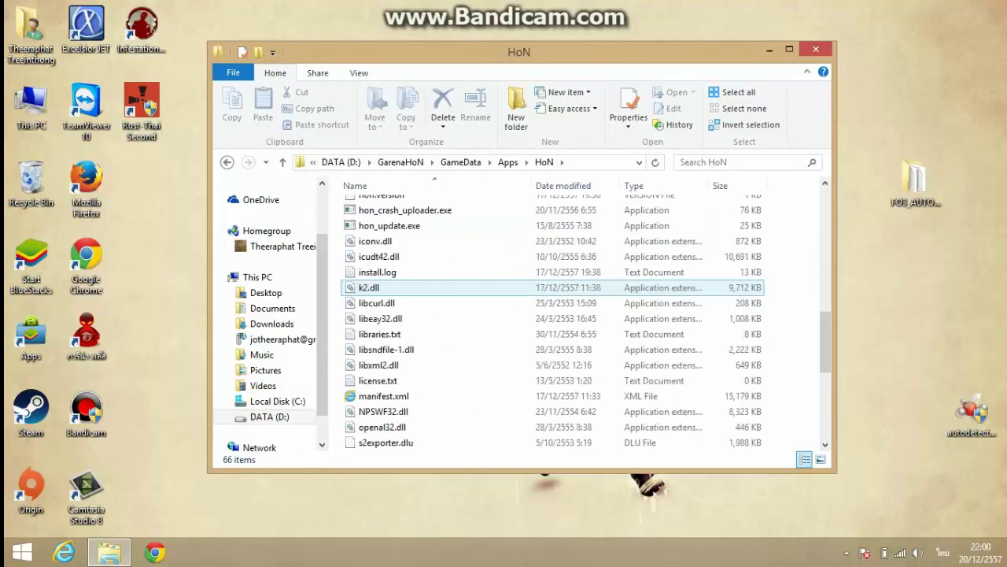
scroll(551, 315, "up", 1)
left_click(378, 308)
scroll(551, 315, "up", 1)
left_click(381, 280)
left_click(373, 264)
left_click(374, 249)
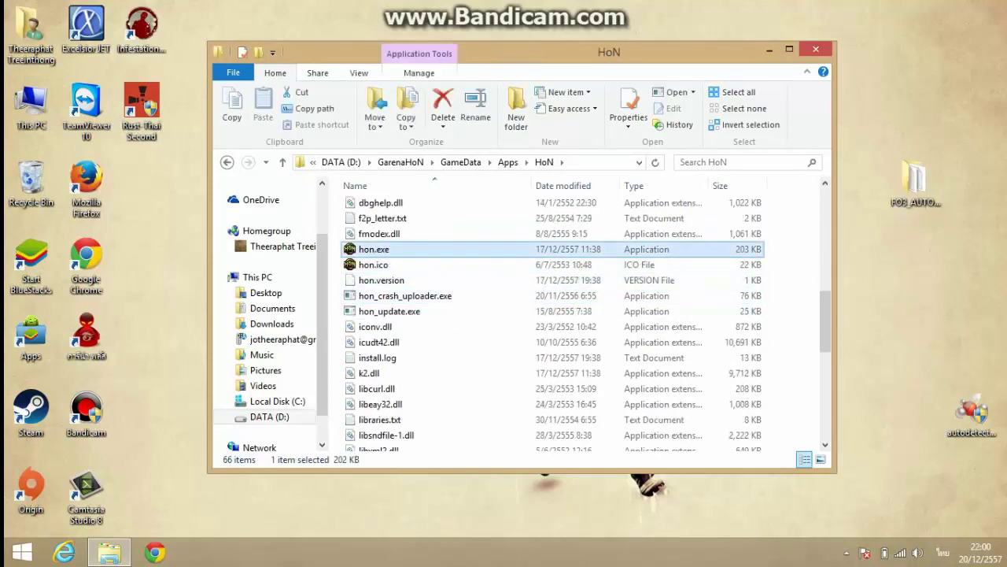
In the properties of hon.exe, toggle compatibility mode off and back on, keeping it enabled for Windows 8
right_click(381, 249)
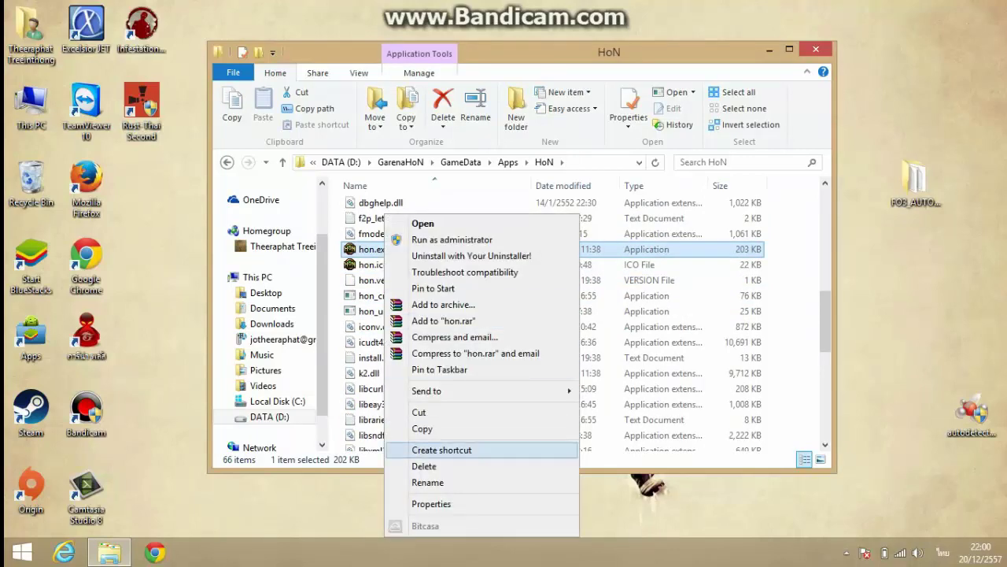
left_click(417, 504)
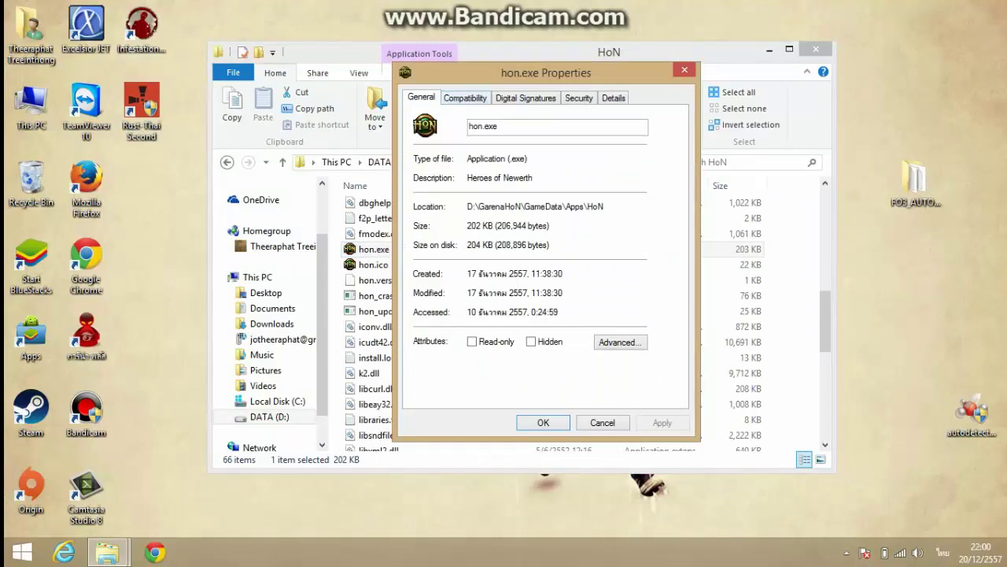
left_click(465, 97)
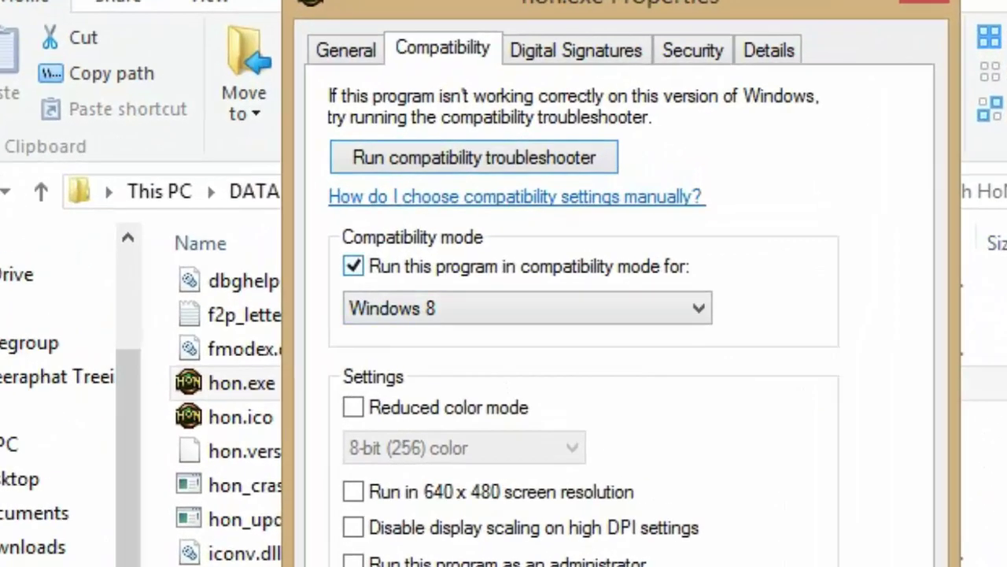
left_click(352, 266)
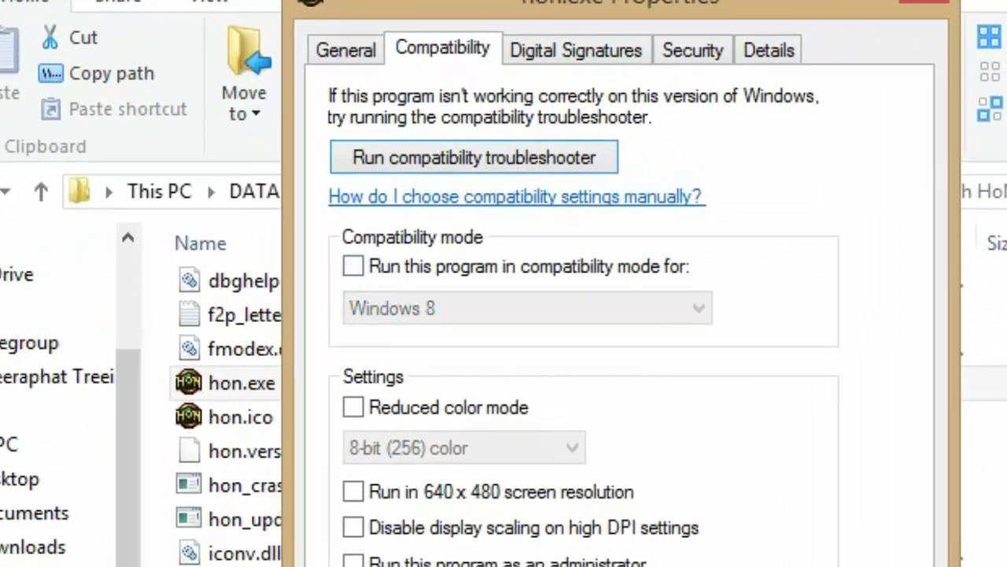
left_click(353, 266)
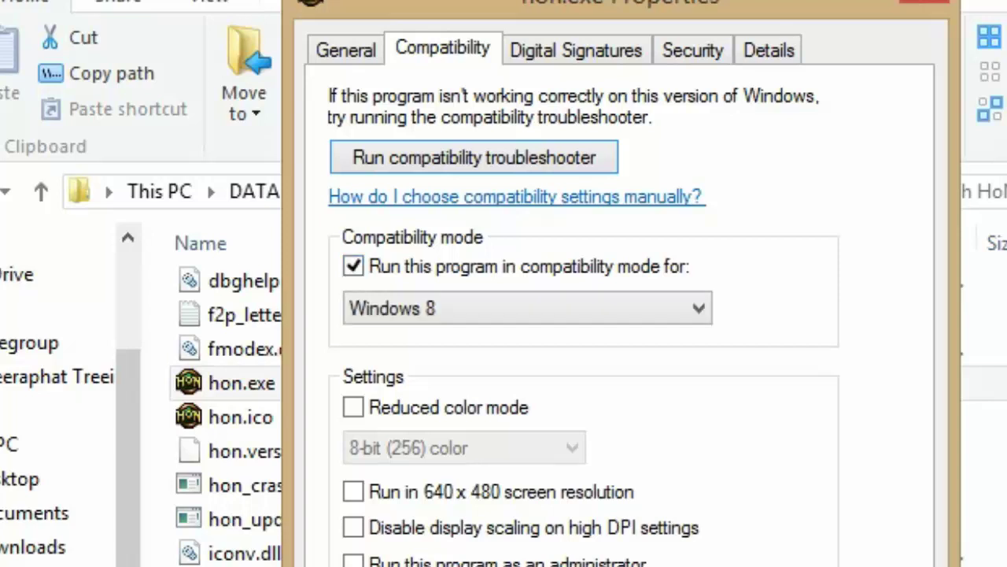
Choose Windows 8 as the compatibility mode for hon.exe, close its properties with the setting applied, and close the HoN folder
left_click(527, 308)
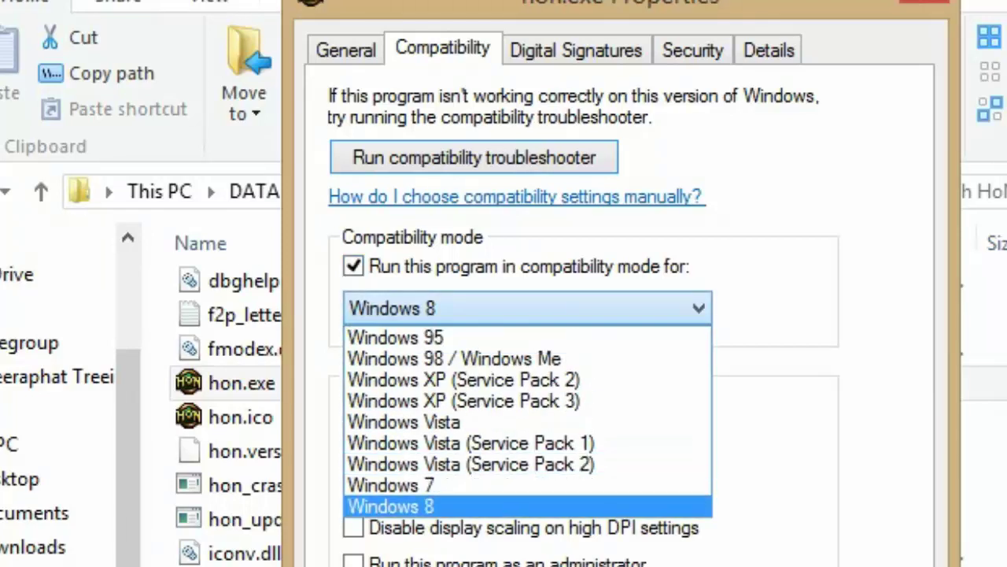
key("Return")
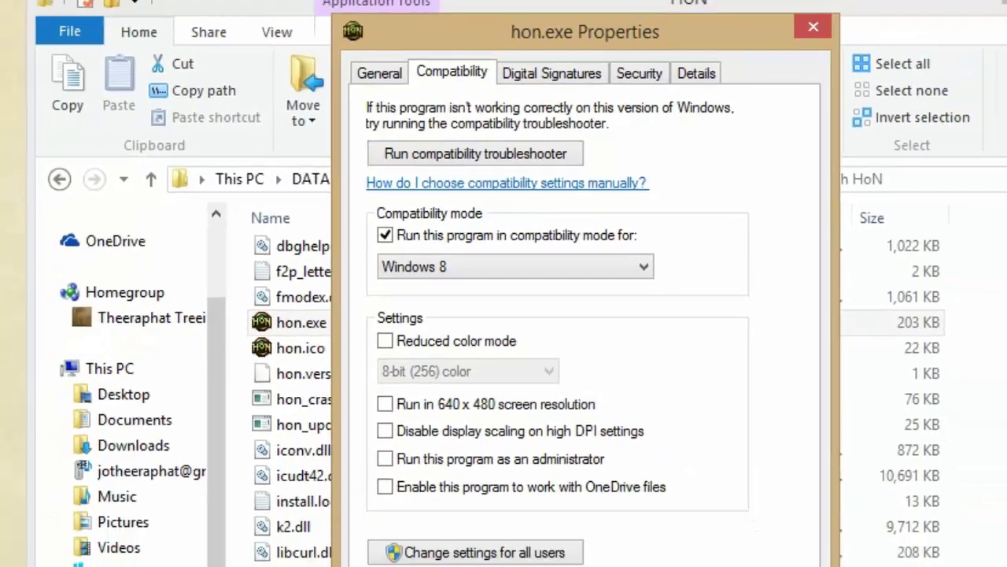
key("Return")
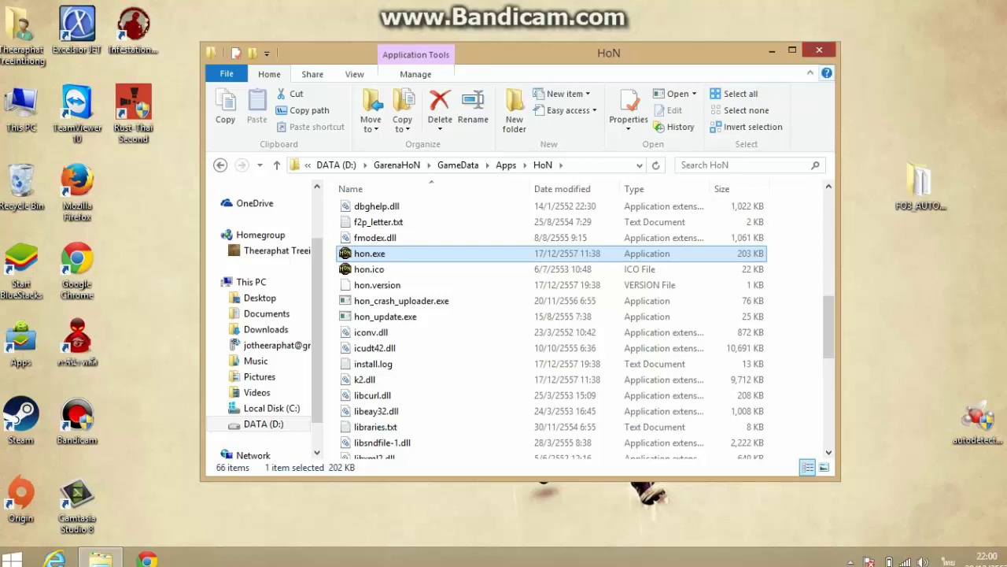
left_click(819, 50)
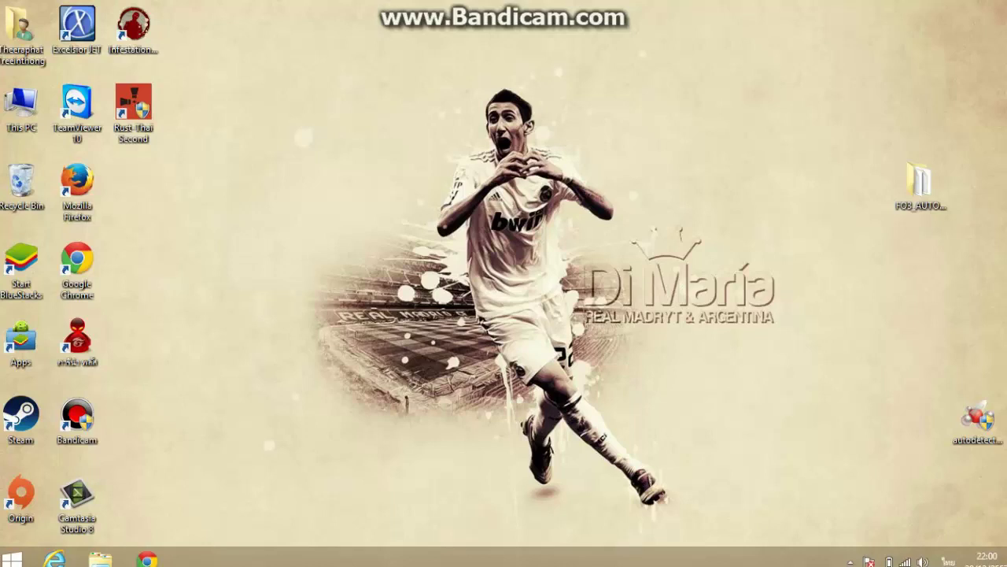
Refresh the desktop twice
right_click(313, 130)
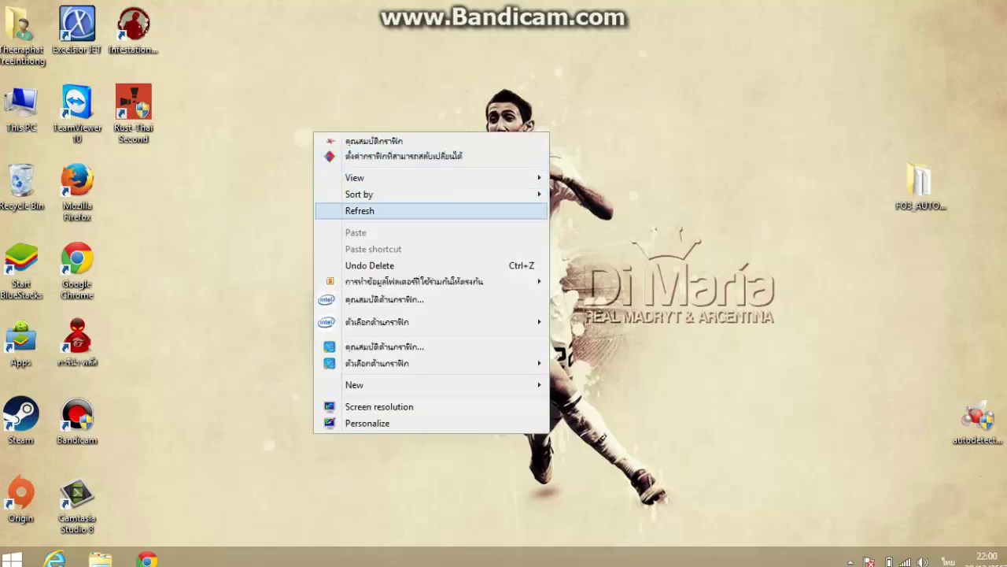
left_click(355, 210)
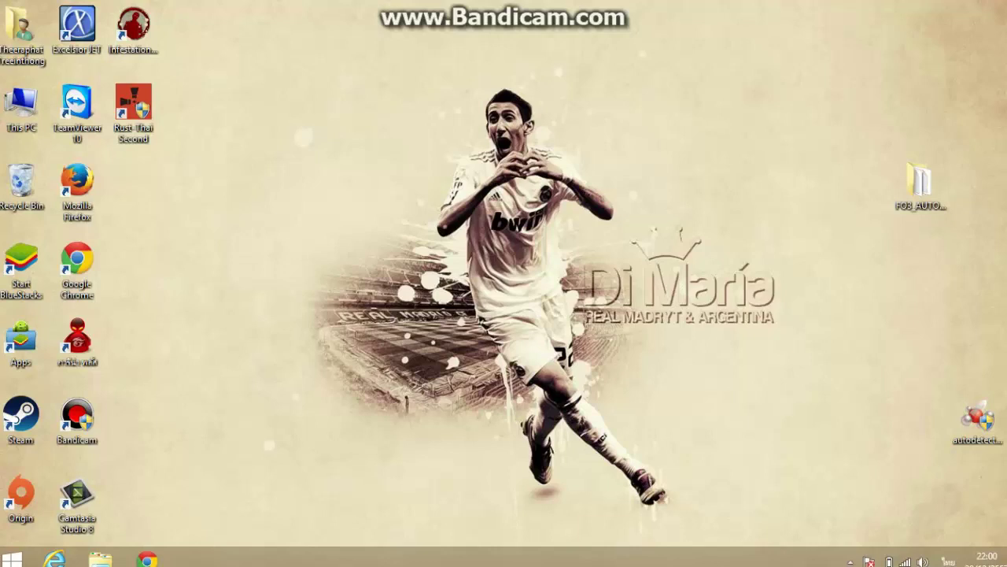
right_click(356, 187)
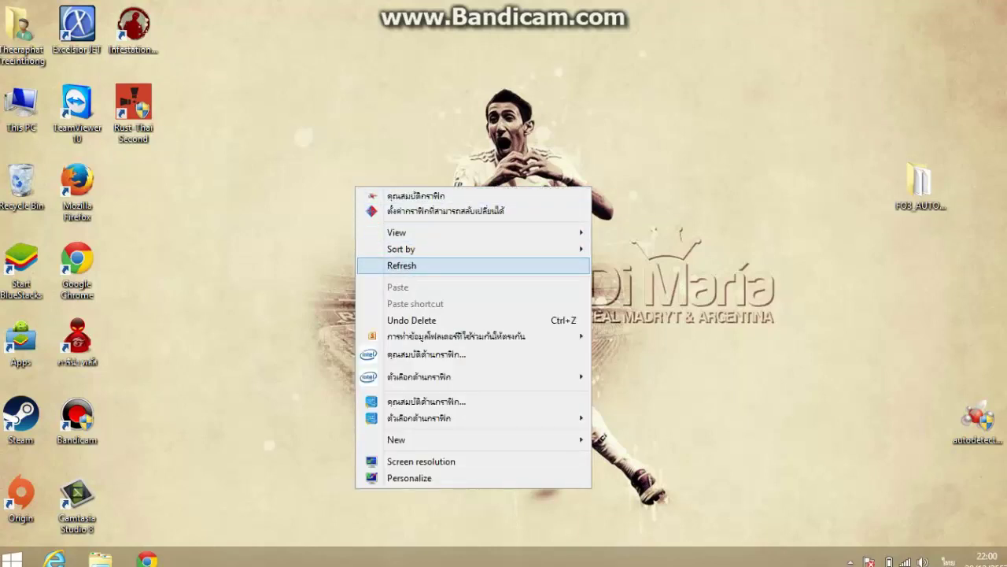
key("Return")
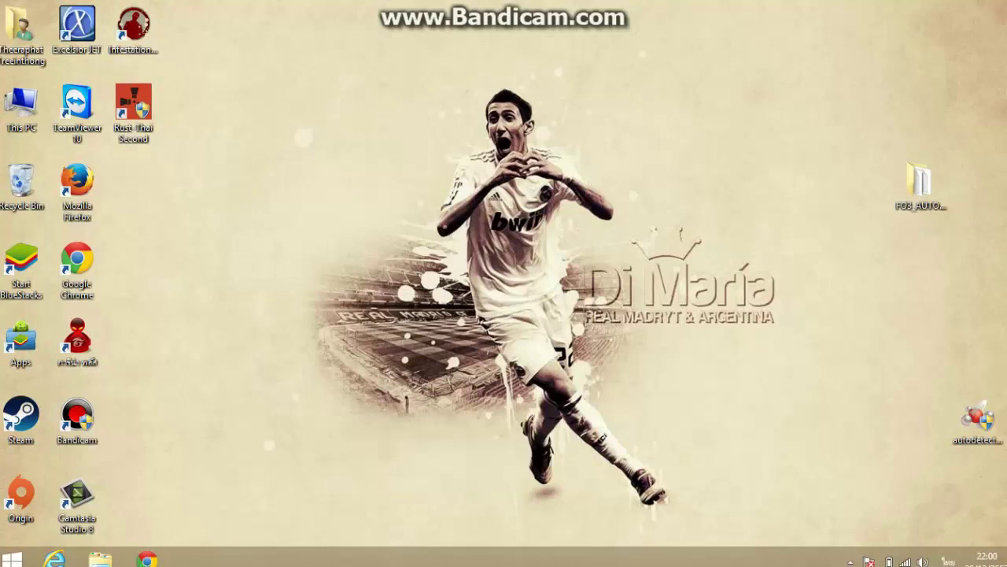